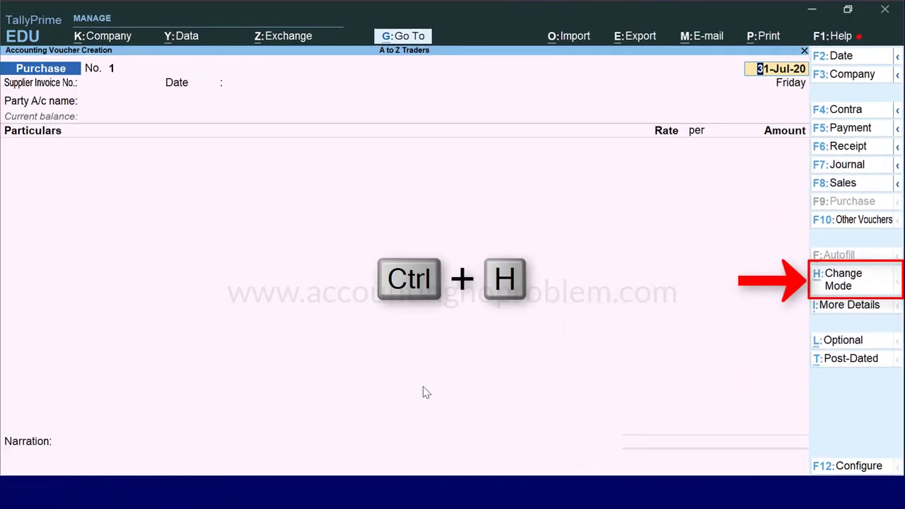
Switch Purchase voucher No. 1 to As Voucher mode, showing Particulars with Debit and Credit columns
click(818, 286)
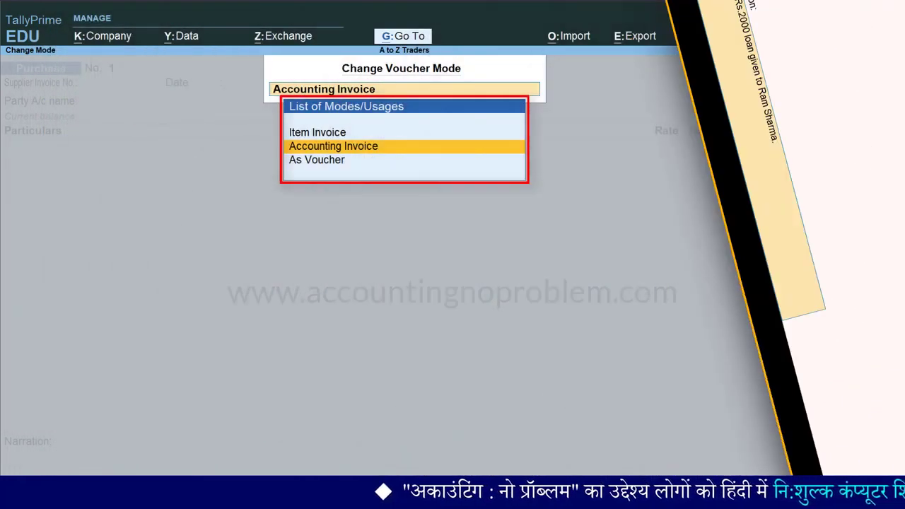
key(Down)
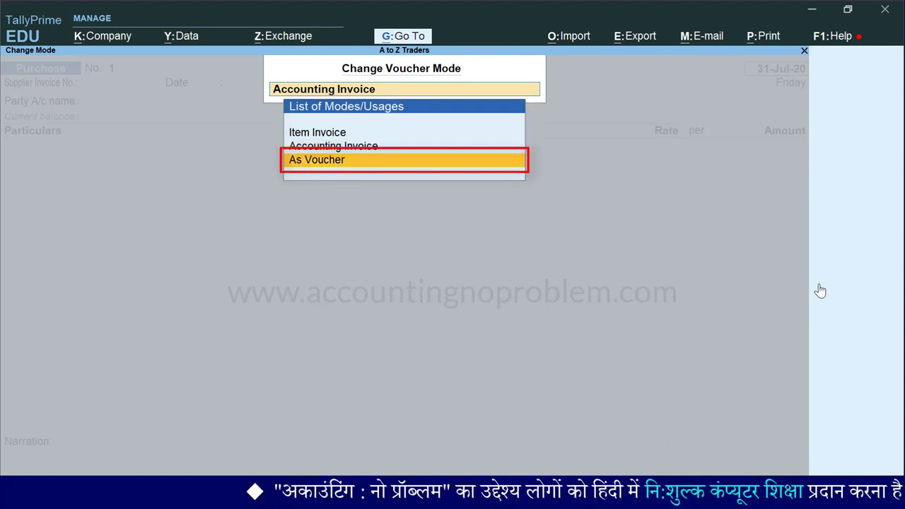
key(Return)
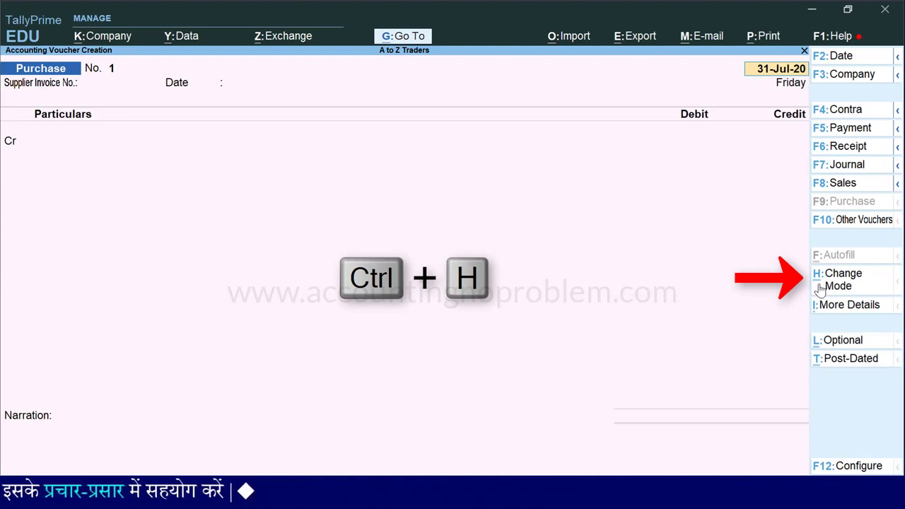
Switch the voucher to Accounting Invoice mode with Party A/c name, Rate, per and Amount fields
key(ctrl+h)
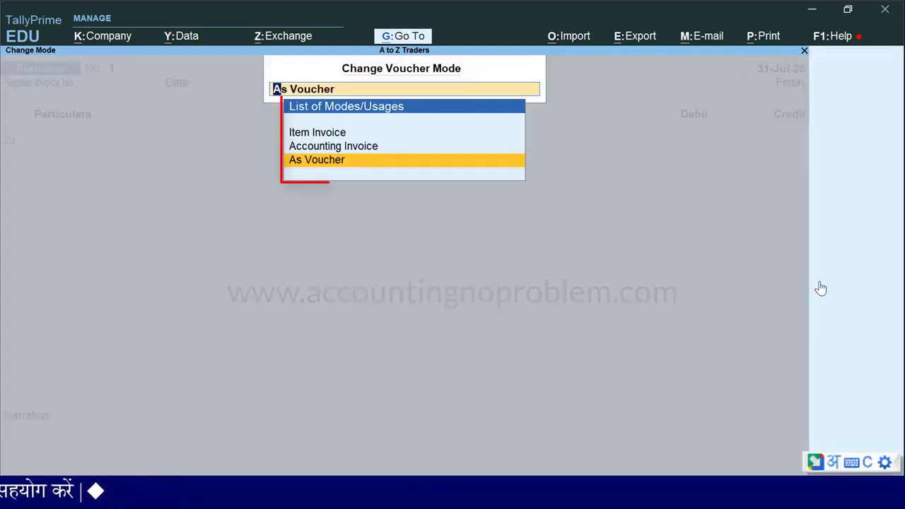
key(Up)
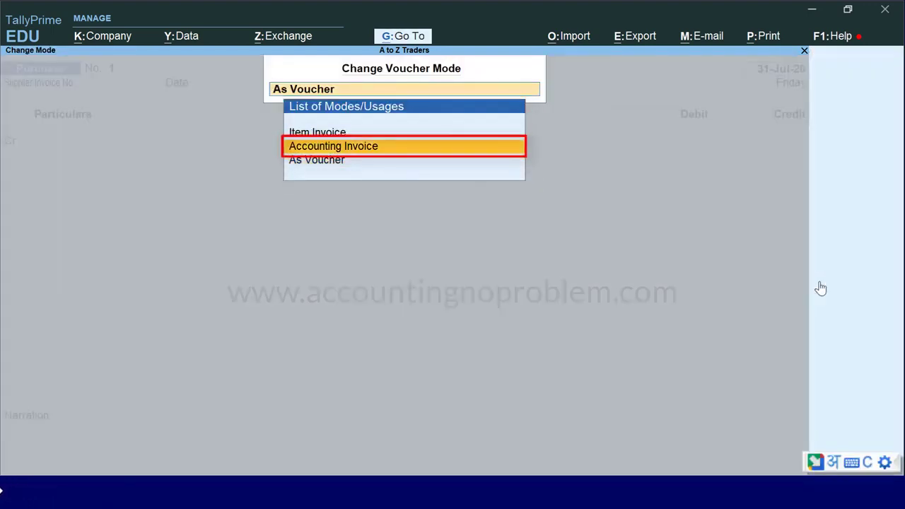
key(Return)
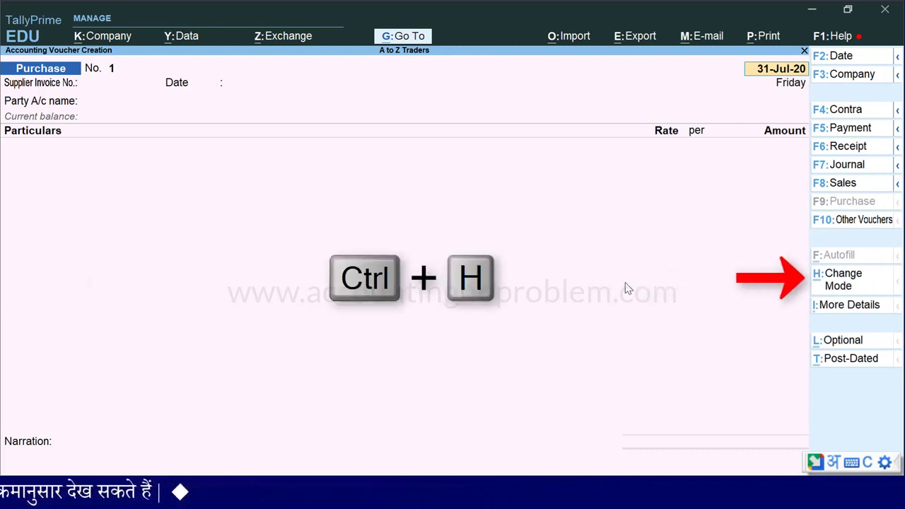
Change the voucher to Item Invoice mode, showing Purchase ledger, Name of Item and Quantity
key(ctrl+h)
key(Up)
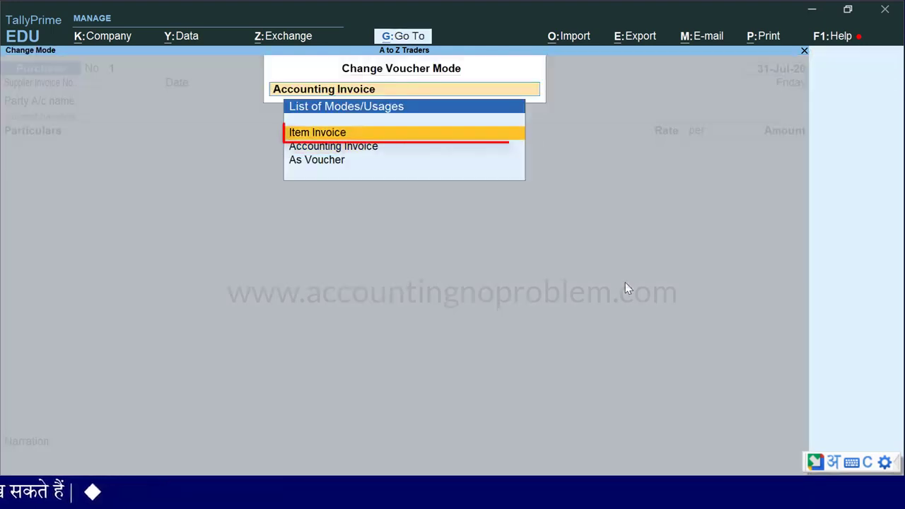
key(Return)
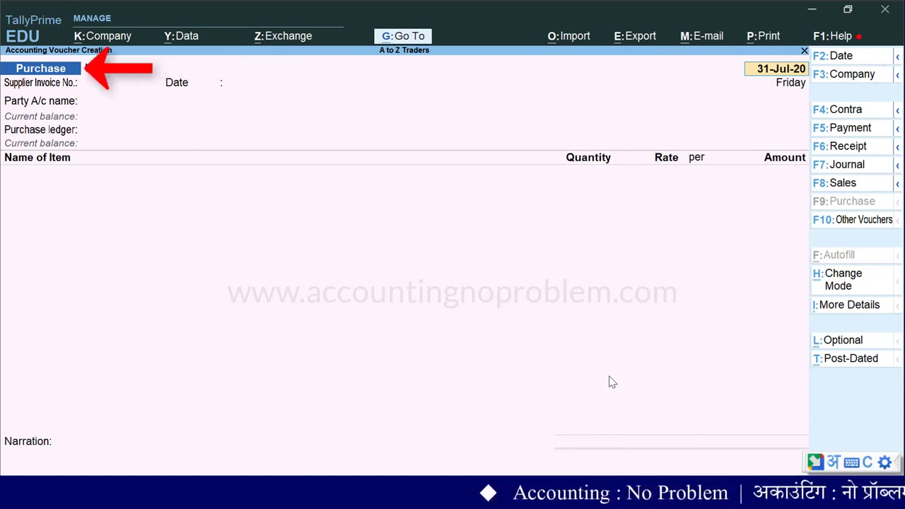
Date the voucher 1-Jul-20, with Supplier Invoice No. 111 and invoice date 1-Jul-20
key(F2)
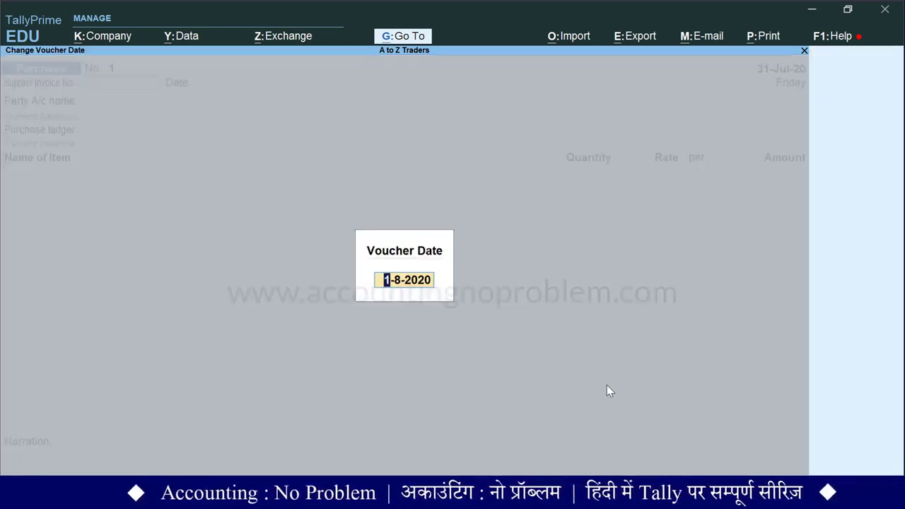
text(1.7)
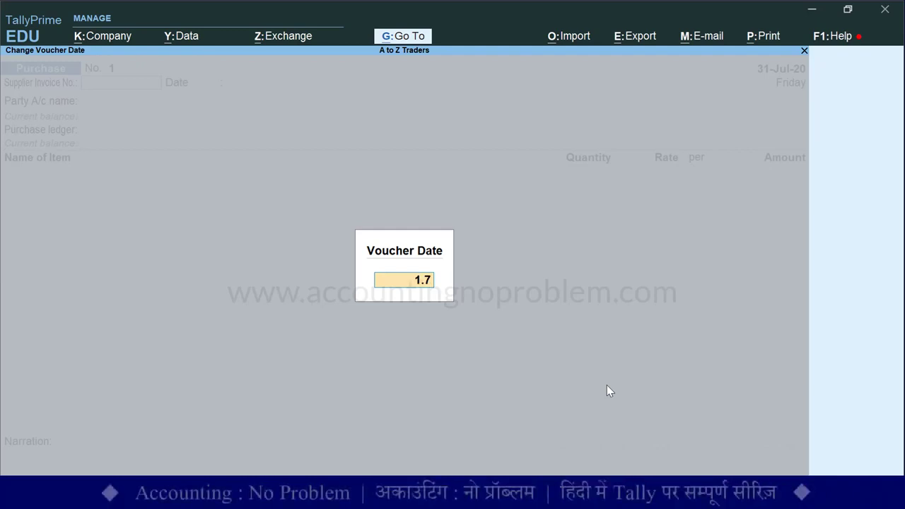
key(Return)
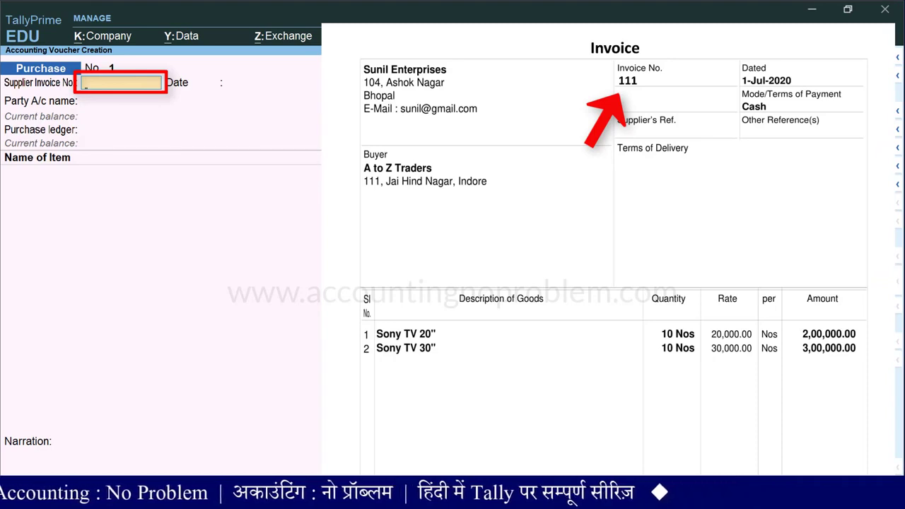
text(111)
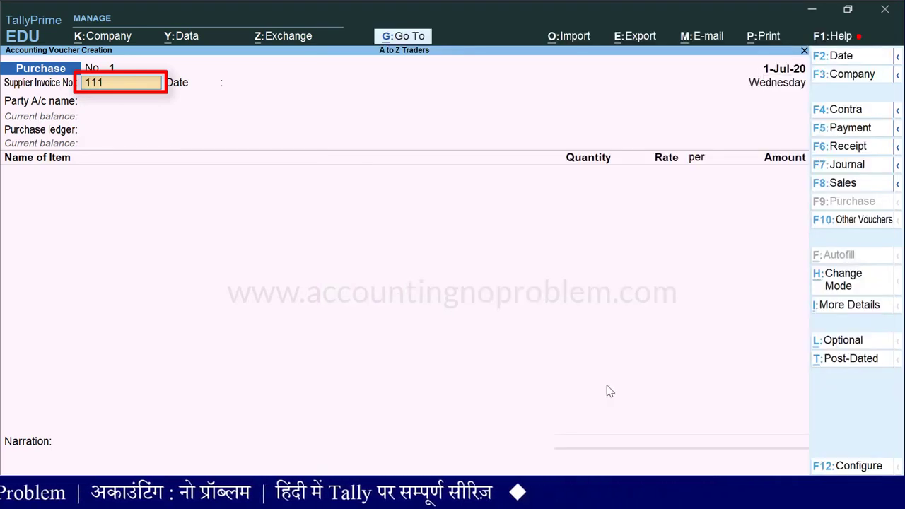
key(Return)
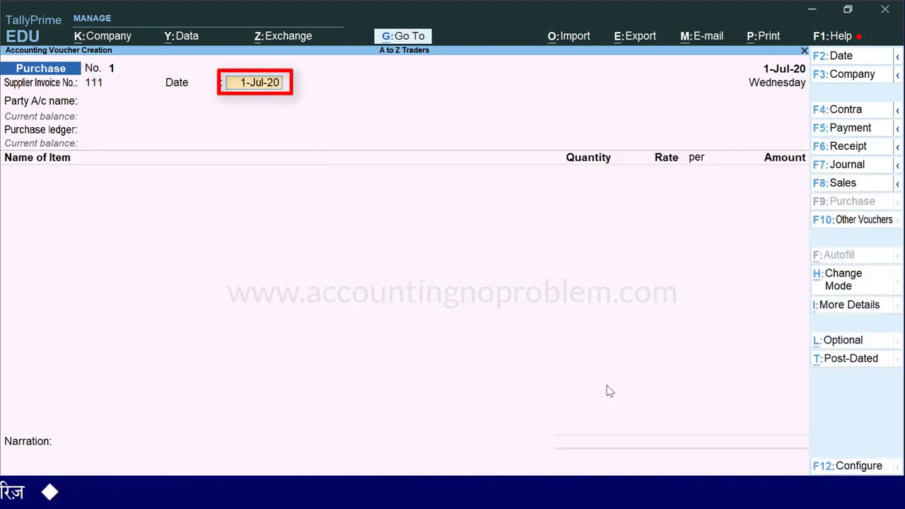
key(Return)
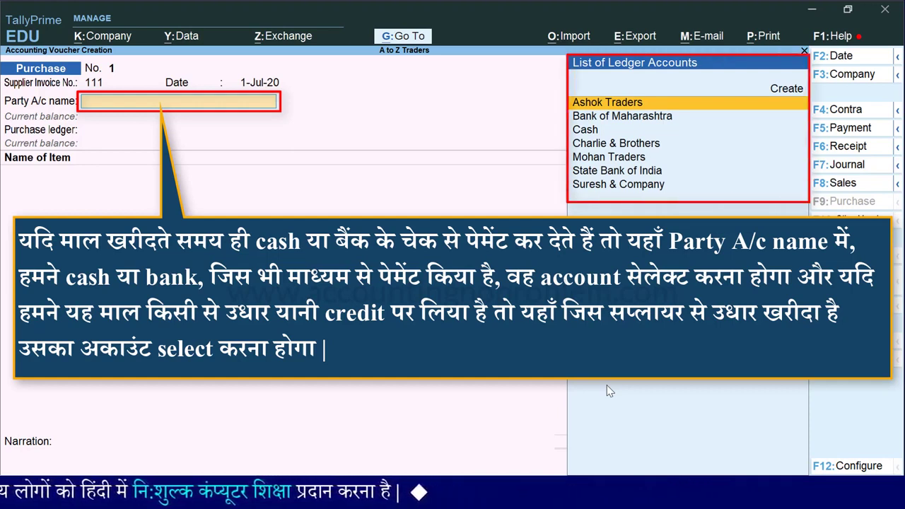
Choose Cash as the Party A/c name to bring up Receipt Details
key(Down)
key(Down)
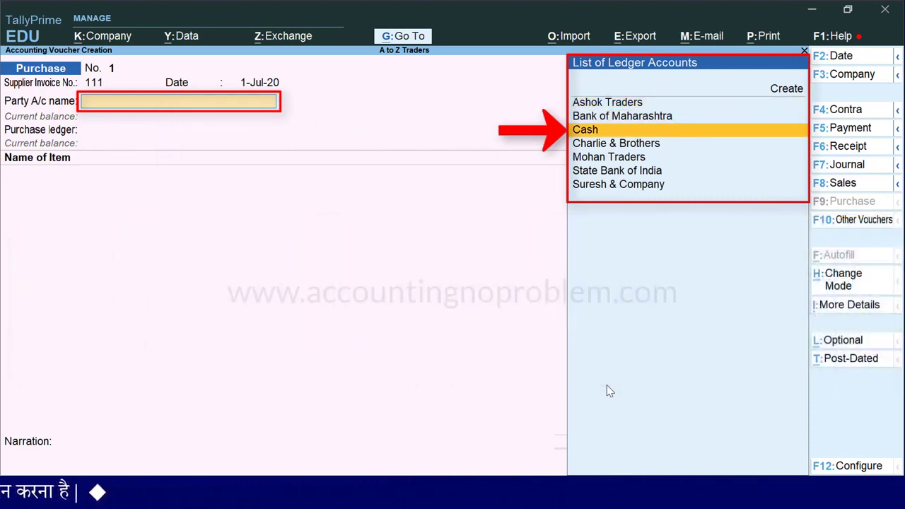
key(Return)
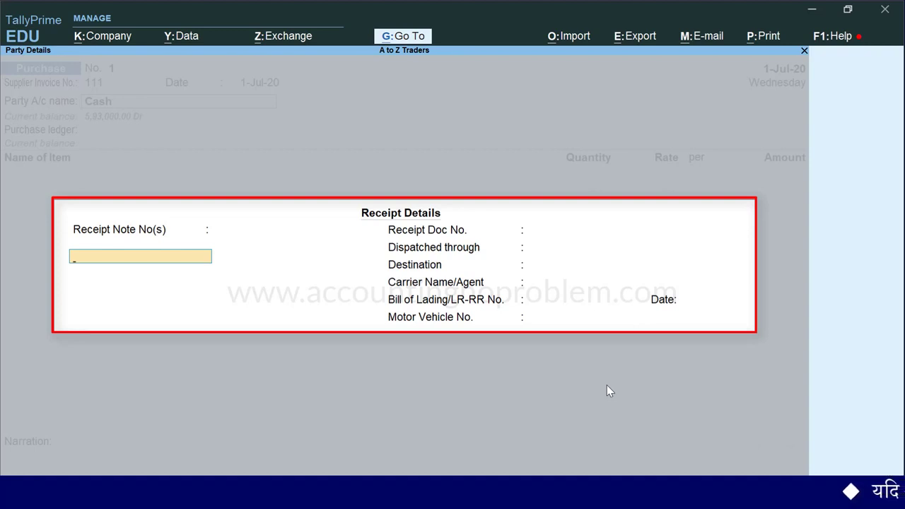
Leave all Receipt Details fields empty and move on to Party Details
key(Return)
key(Return)
key(Return)
key(Return)
key(Return)
key(Return)
key(Return)
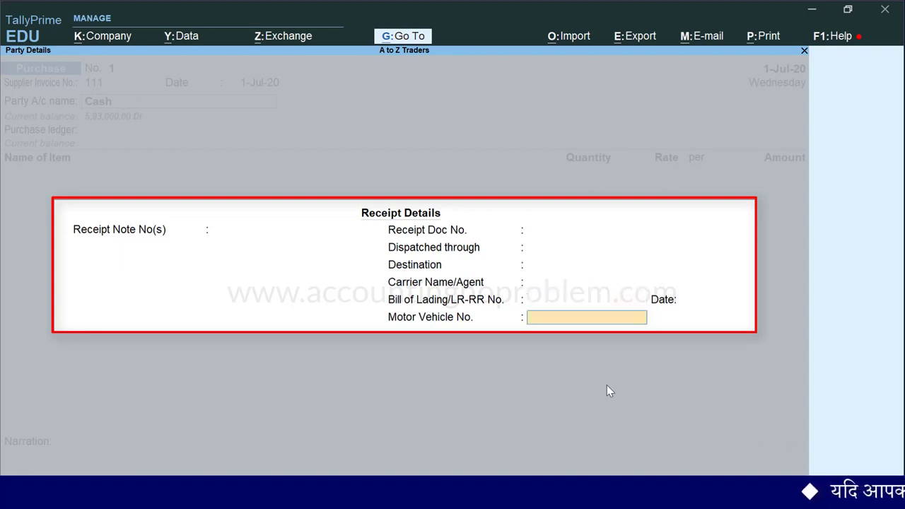
key(Return)
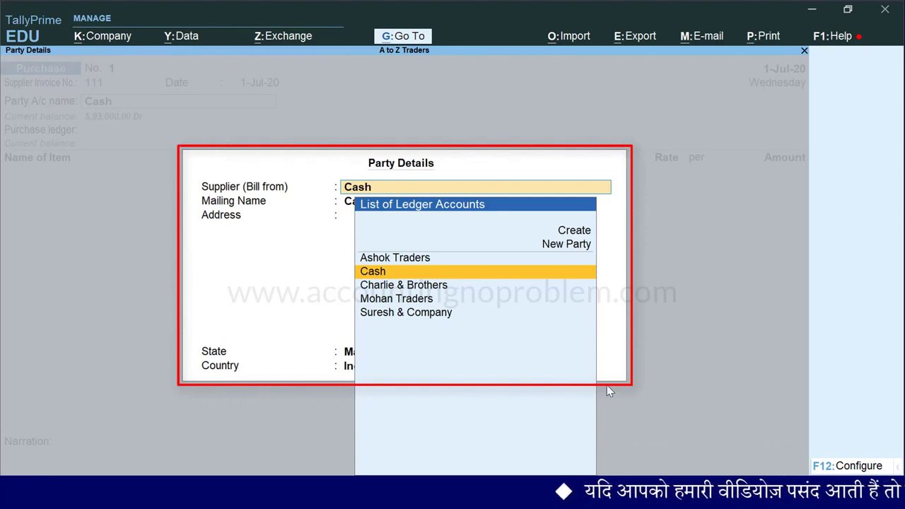
Create new party Sunil Enterprises with its two-line address and state Madhya Pradesh
text(Sunil Enterprises)
key(Return)
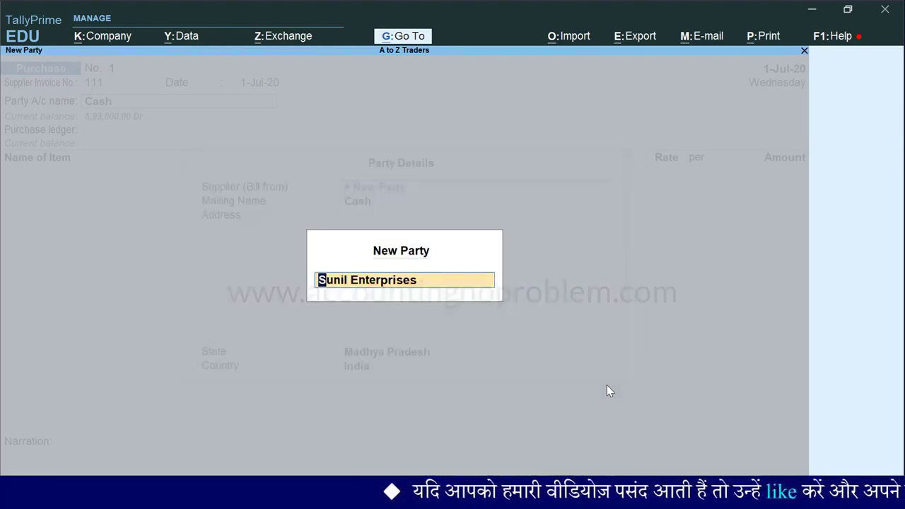
key(Return)
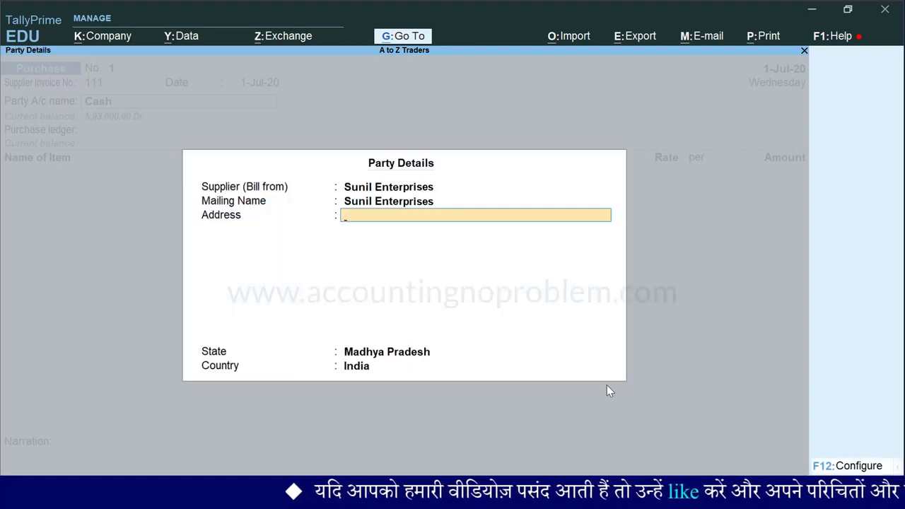
text(104, Ashok Nagar,)
key(Return)
text(Bhopal)
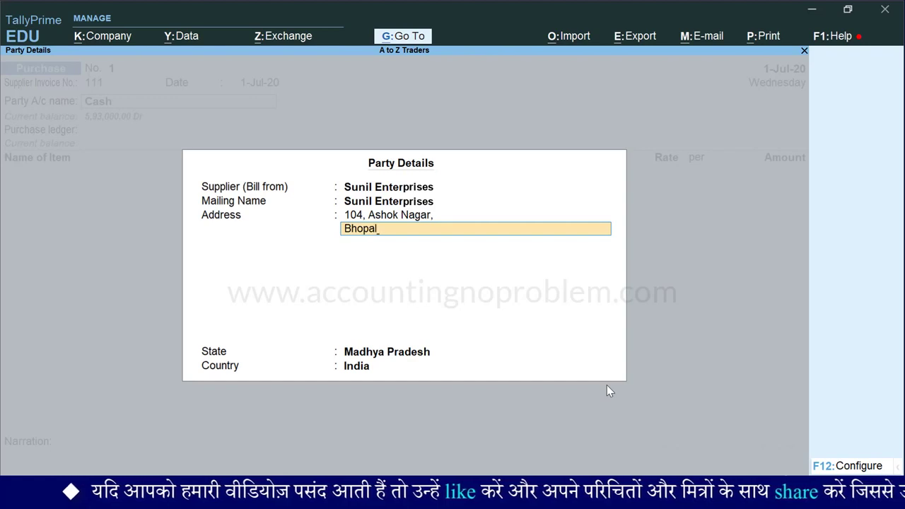
key(Return)
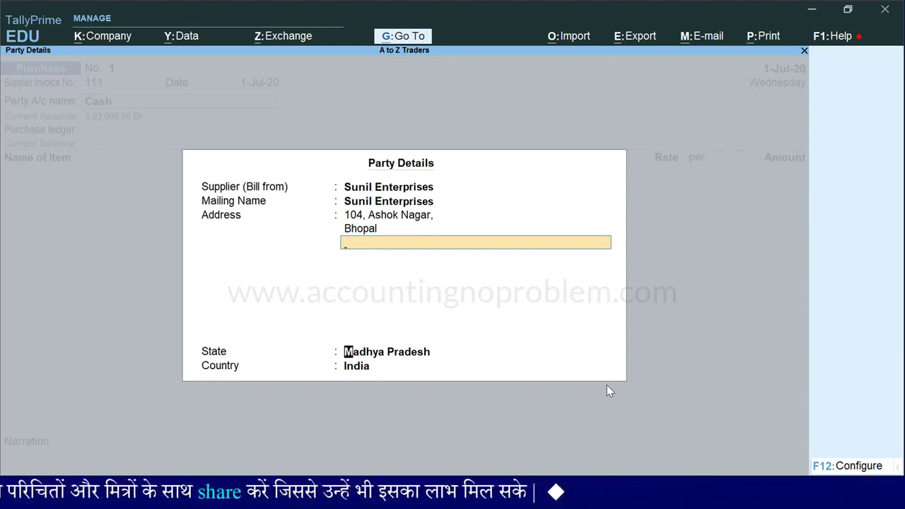
key(Return)
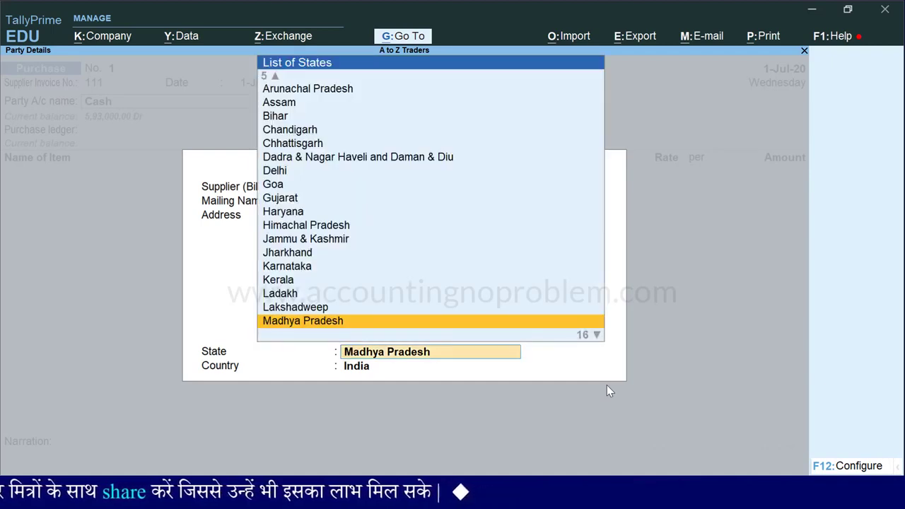
key(Return)
key(Return)
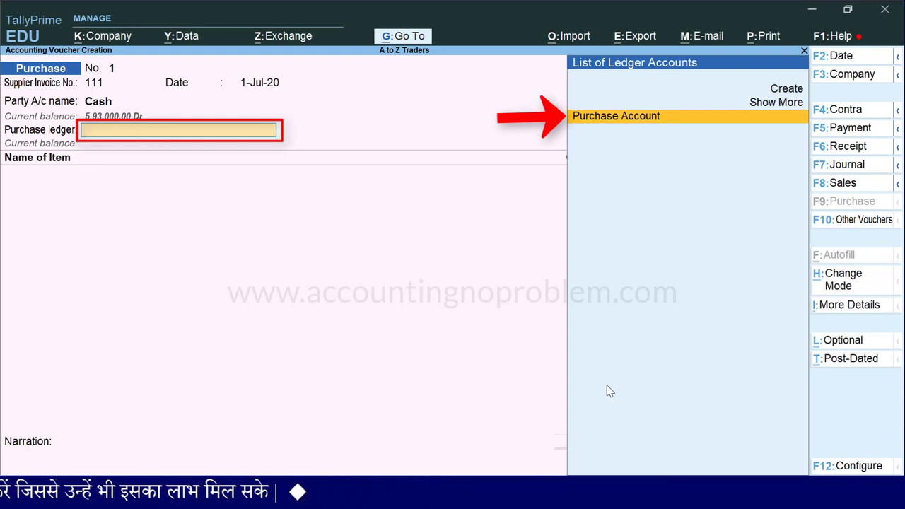
Choose Purchase Account as the purchase ledger
key(Return)
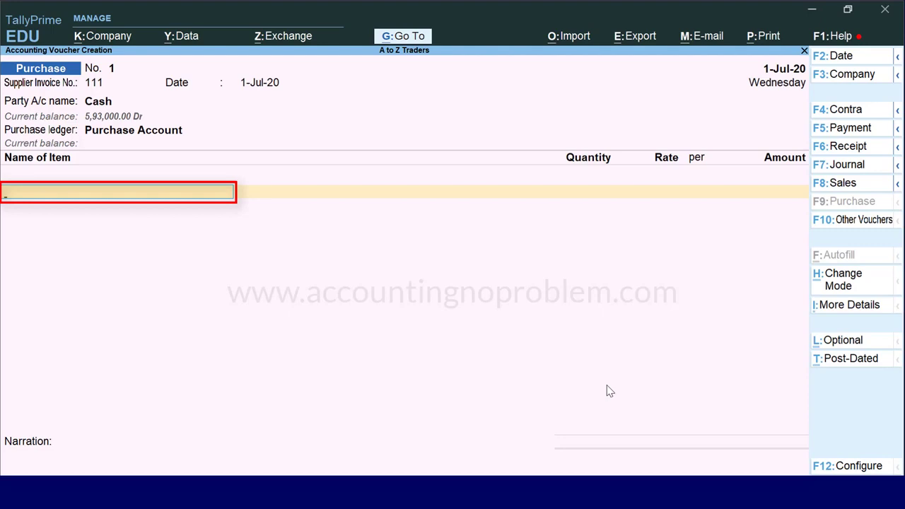
Enter Sony TV 20" as the first item: 10 Nos at 20,000 for 2,00,000.00
text(S)
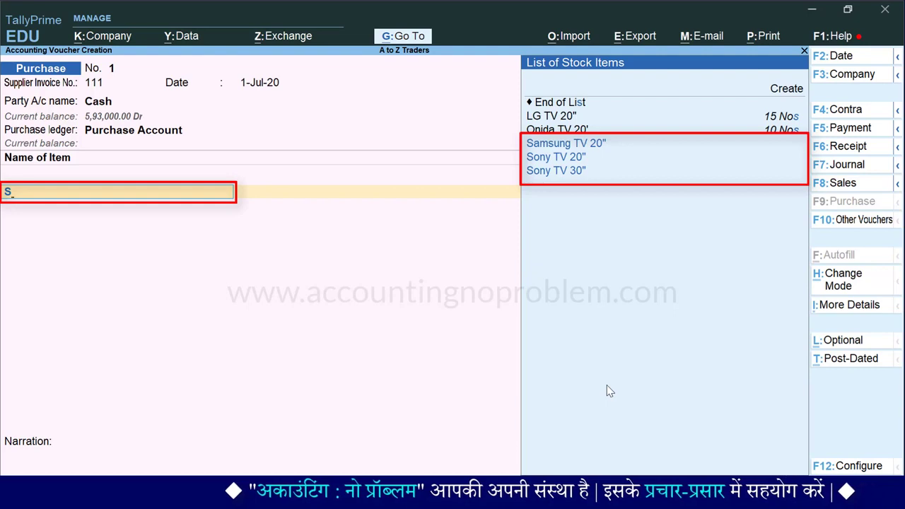
key(Down)
key(Return)
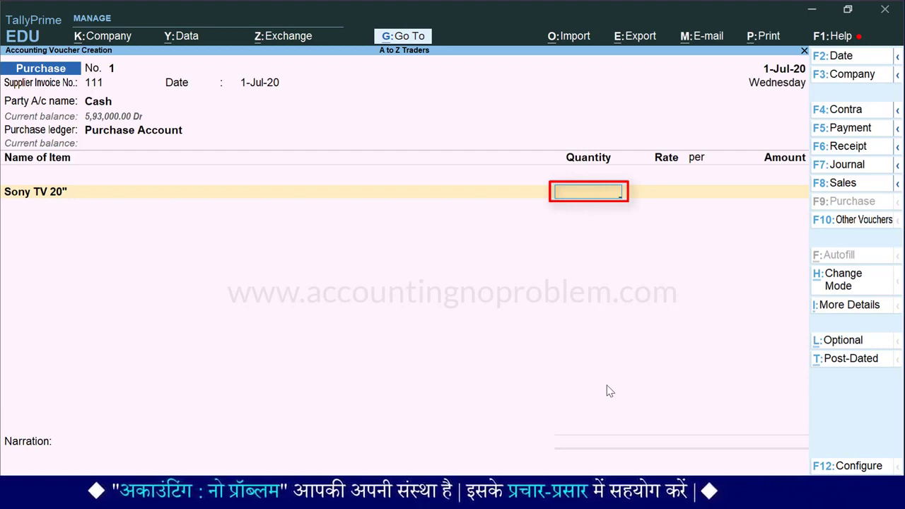
text(10)
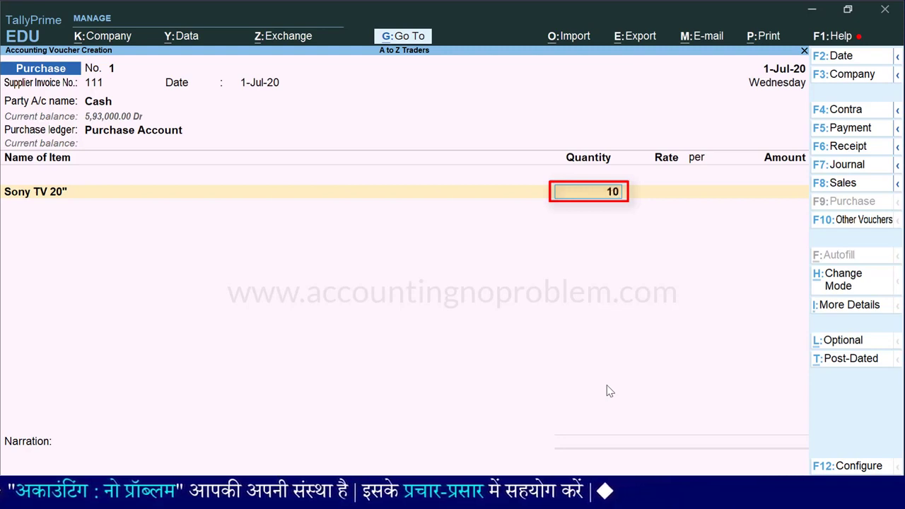
key(Return)
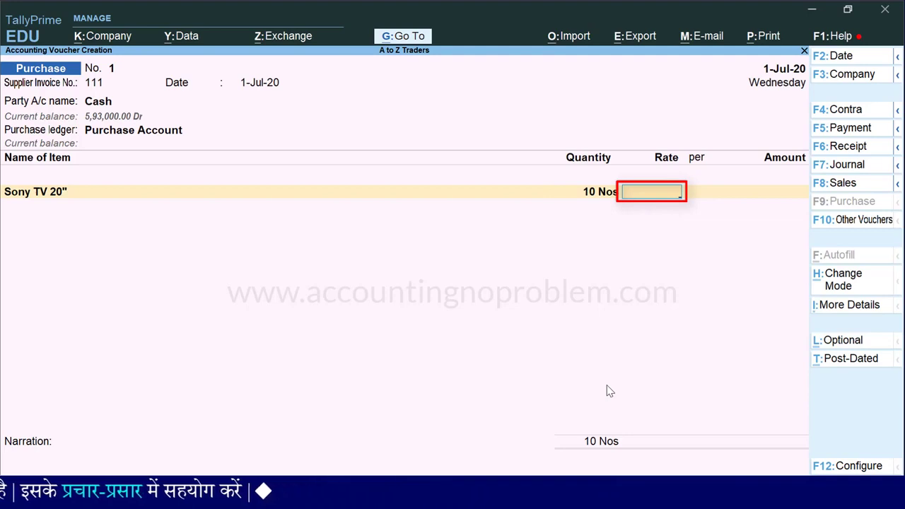
text(20000)
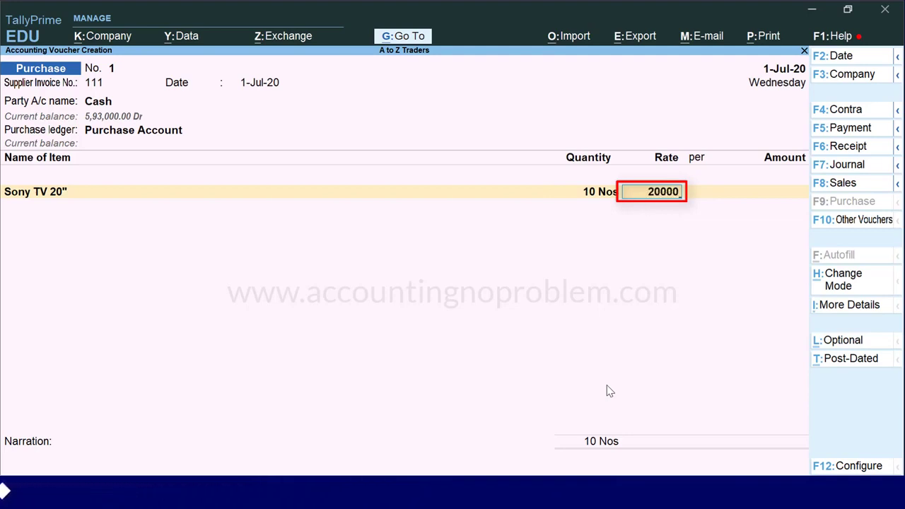
key(Return)
key(Return)
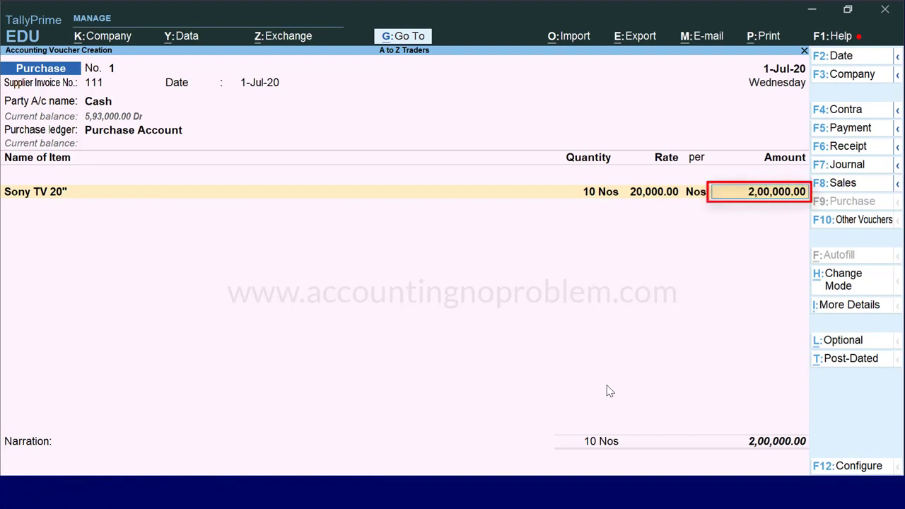
key(Return)
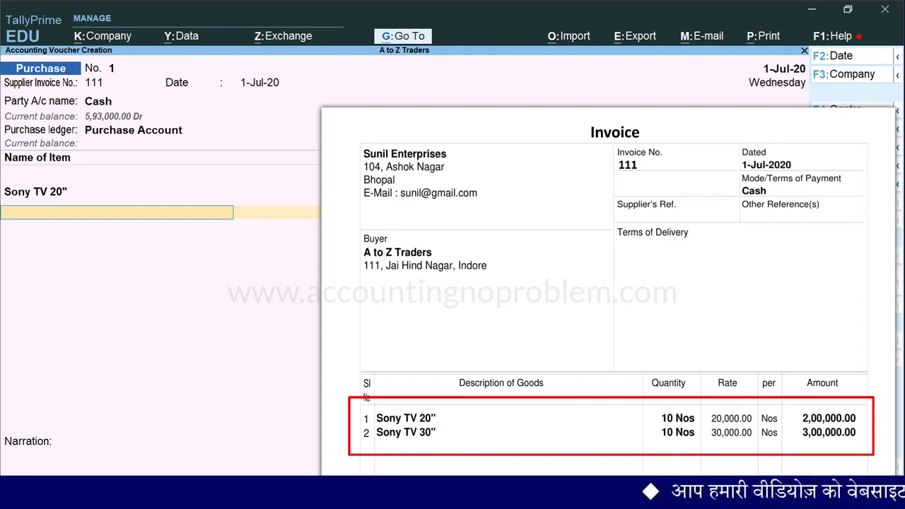
Add Sony TV 30", 10 Nos at 30,000 (3,00,000.00), then end the item list
text(S)
key(Down)
key(Down)
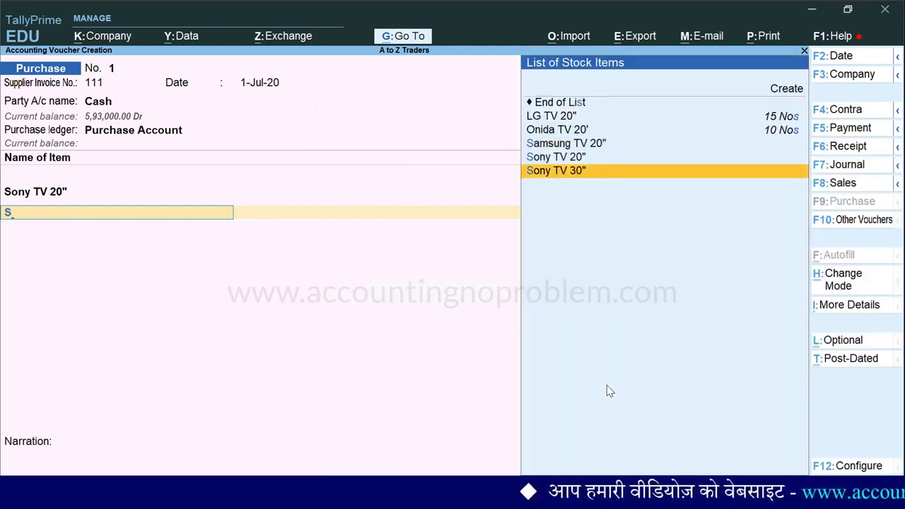
key(Return)
text(10)
key(Return)
text(30000)
key(Return)
key(Return)
key(Return)
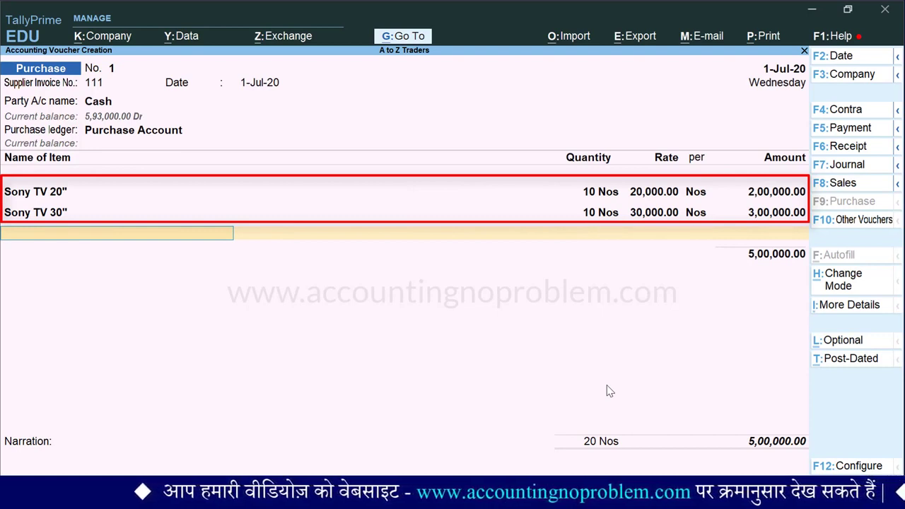
key(Return)
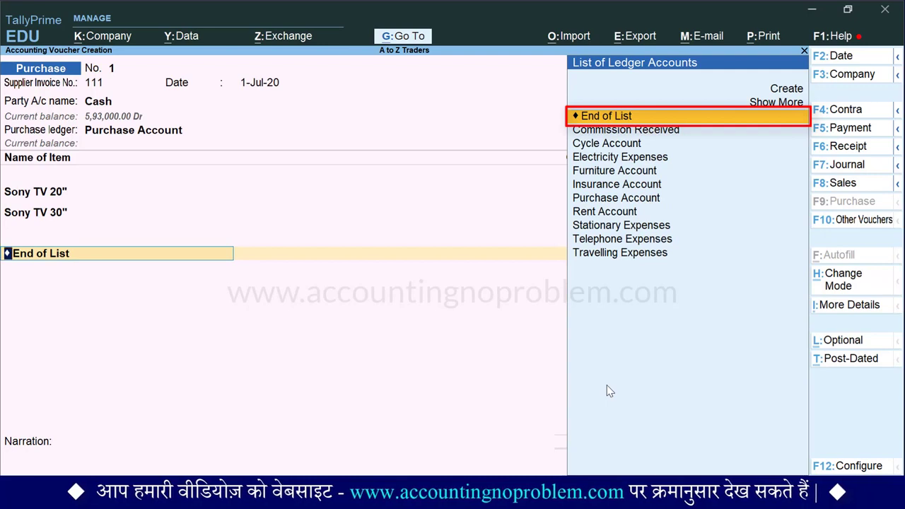
Add the narration 'Being goods purchased from M/s Sunil Enterprises in cash.' and save voucher No. 1
key(Return)
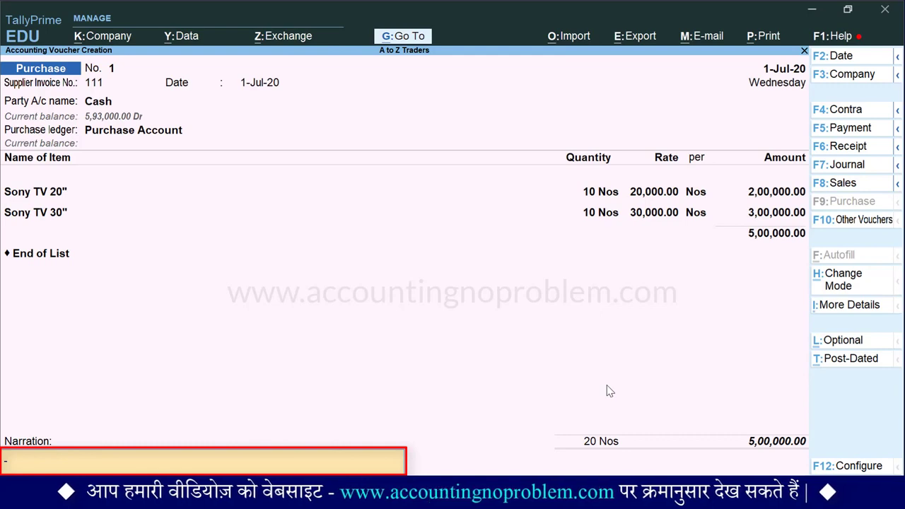
text(Being goods purchased from M/s Sunil  Enterprises in cash.)
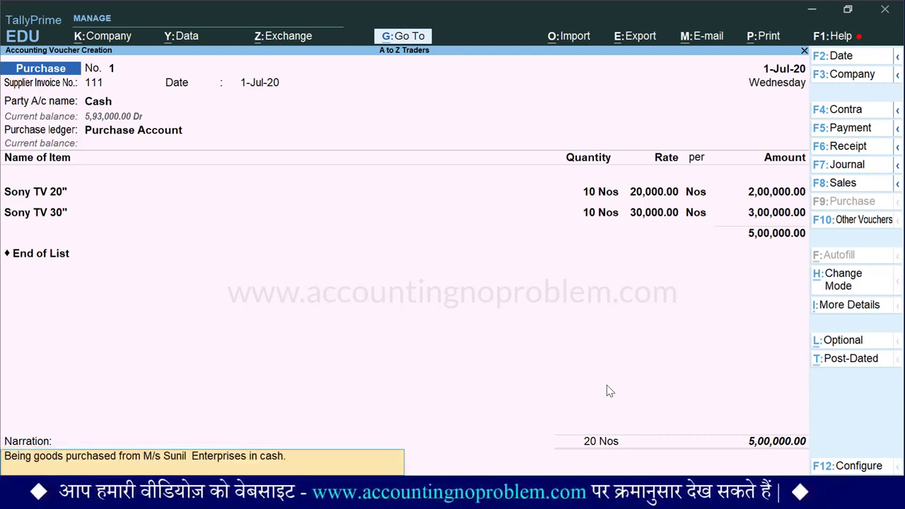
key(Return)
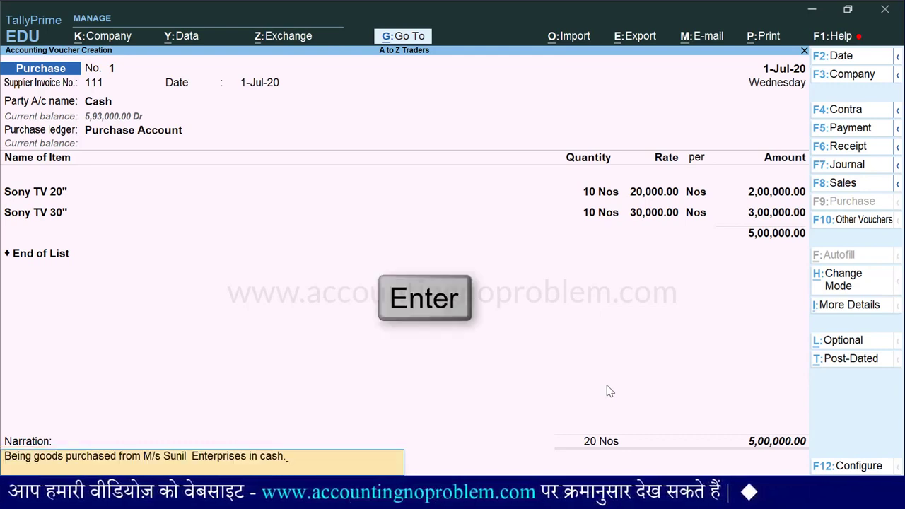
key(Return)
key(Return)
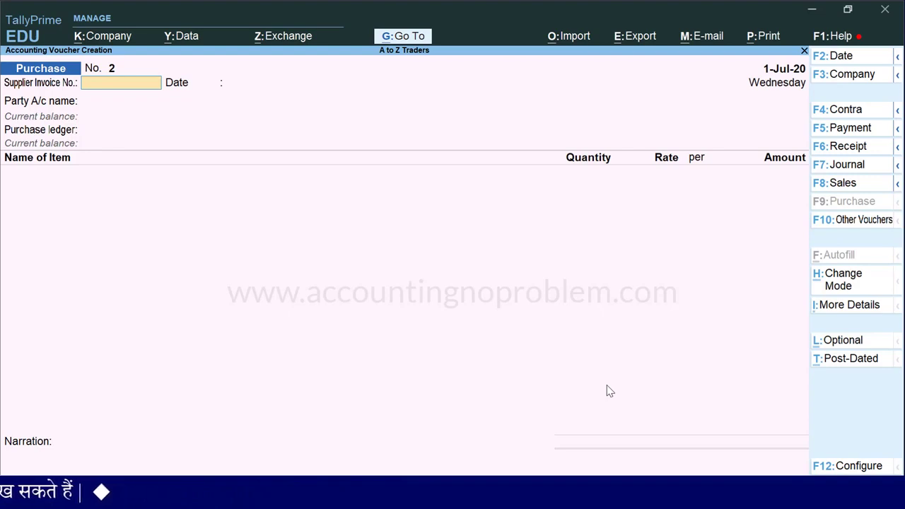
Recall saved Purchase voucher No. 1 and preview it as an INVOICE
key(Page_Up)
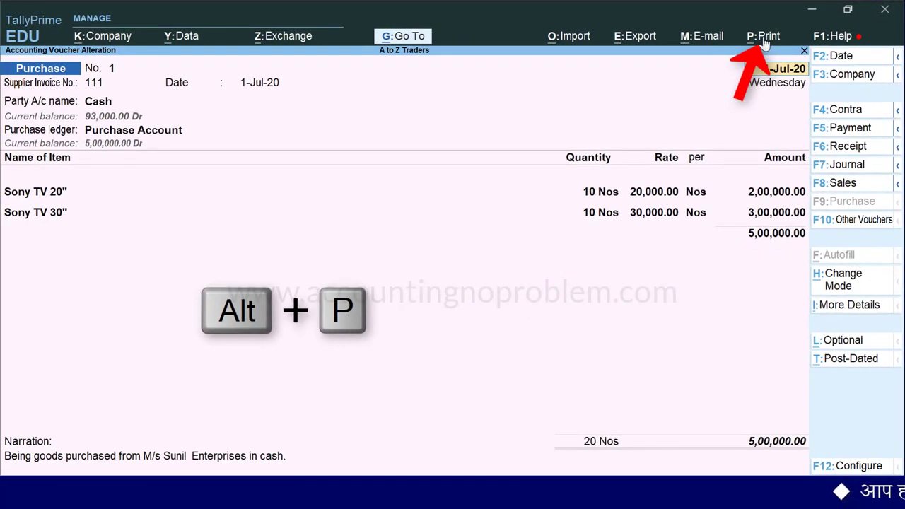
key(alt+p)
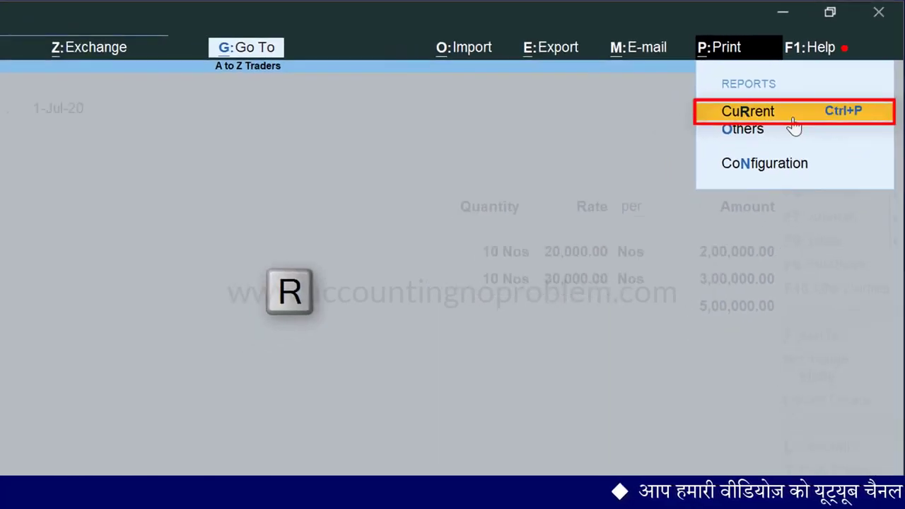
key(r)
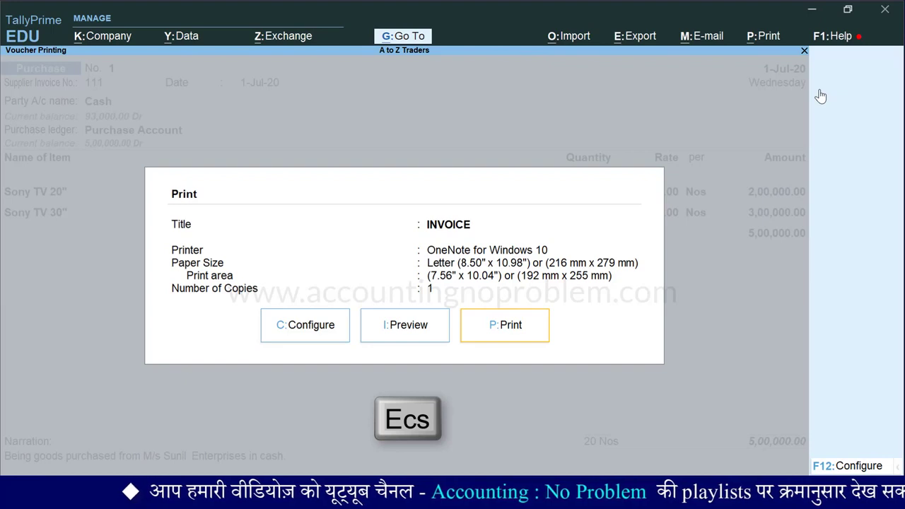
key(Escape)
key(ctrl+p)
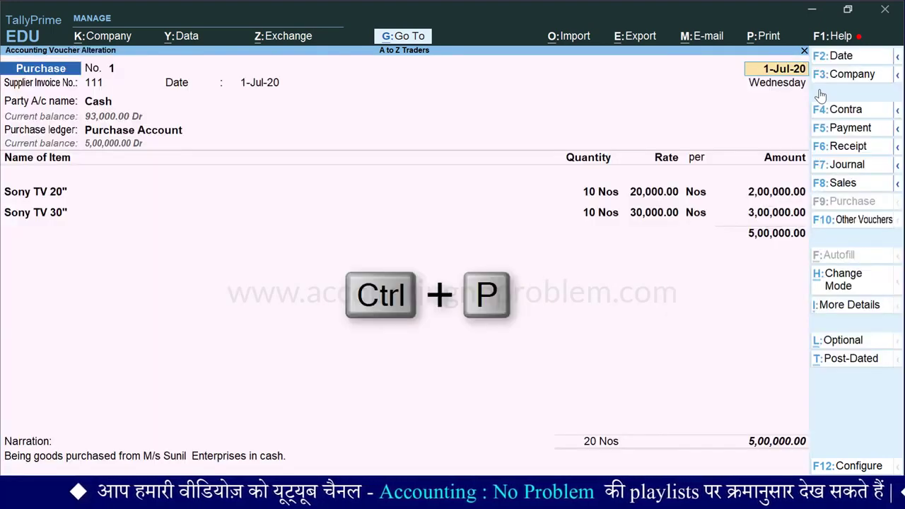
key(ctrl+p)
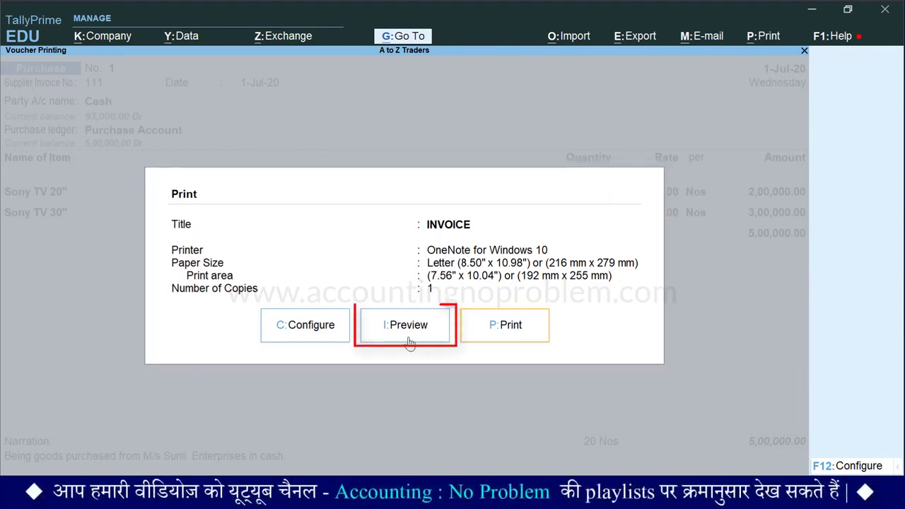
key(i)
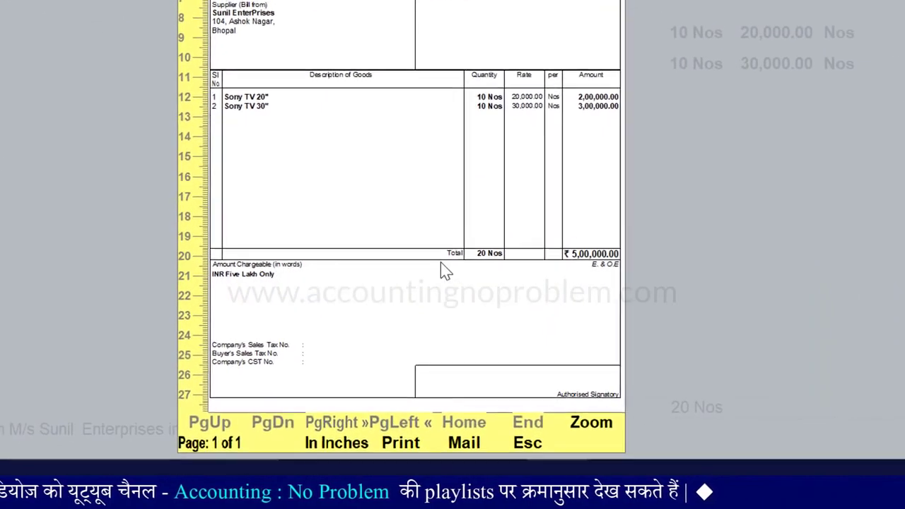
Zoom in on the invoice preview, then close the preview and print settings
key(alt+z)
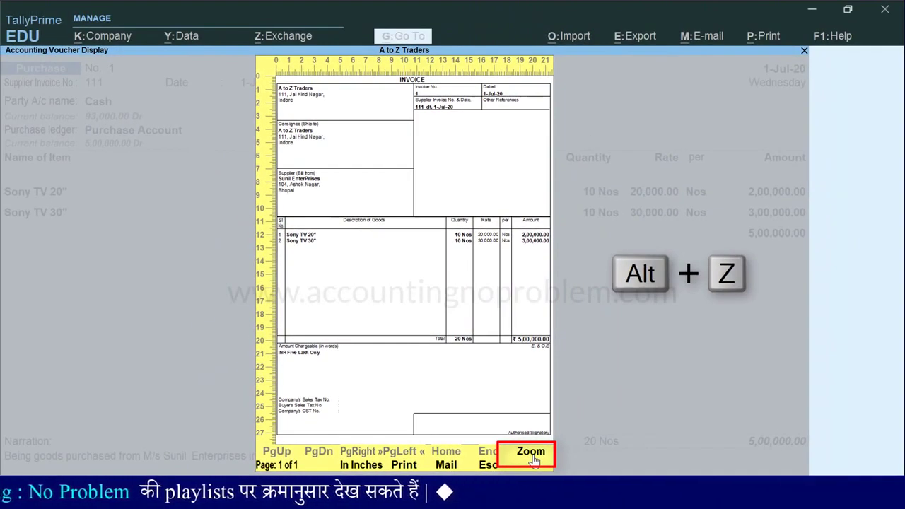
click(534, 458)
drag(804, 65, 818, 45)
key(Escape)
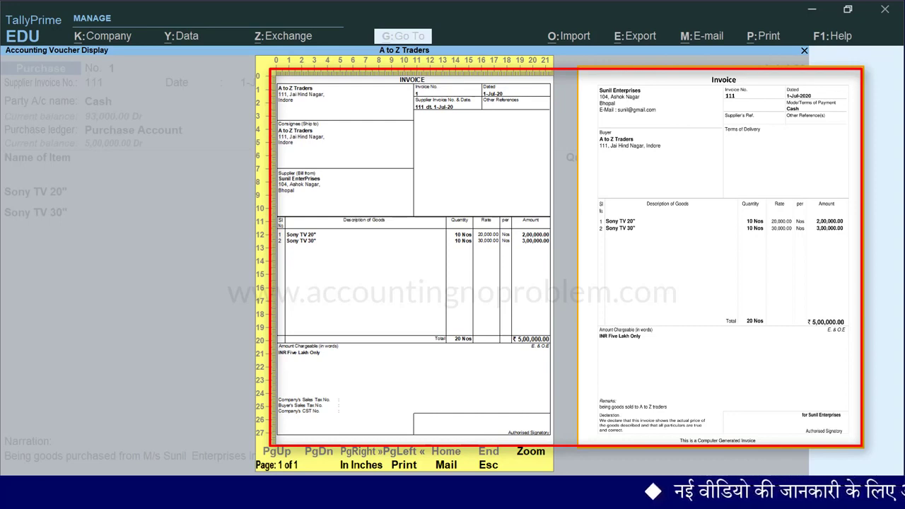
key(Escape)
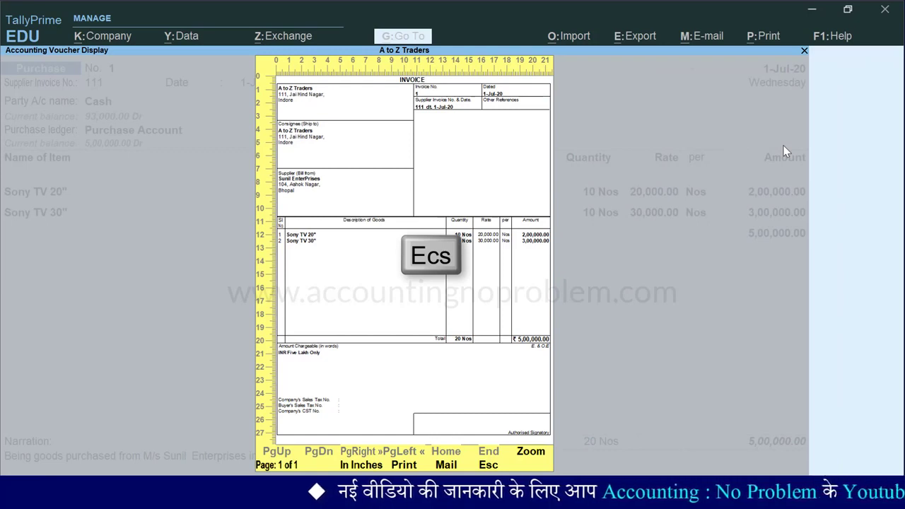
key(Escape)
key(Escape)
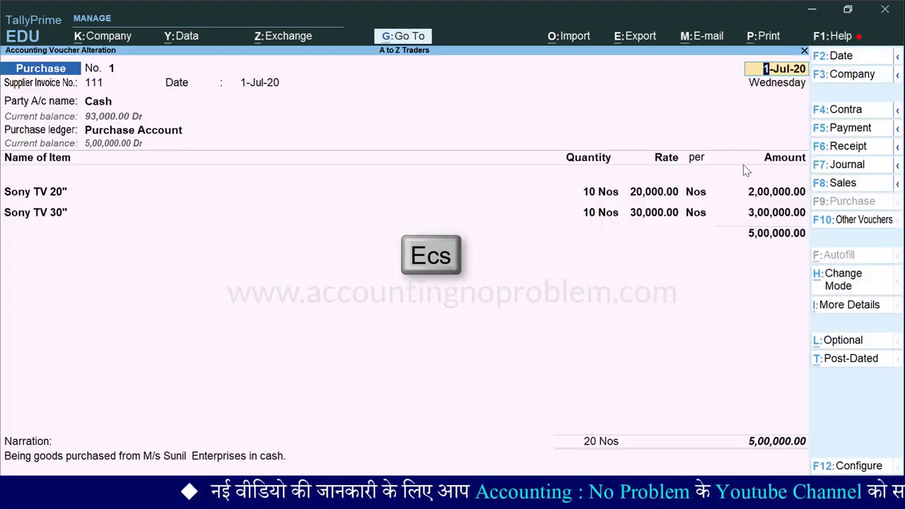
key(Escape)
Quit voucher No. 1's alteration for a blank voucher No. 2 and begin changing its date
key(y)
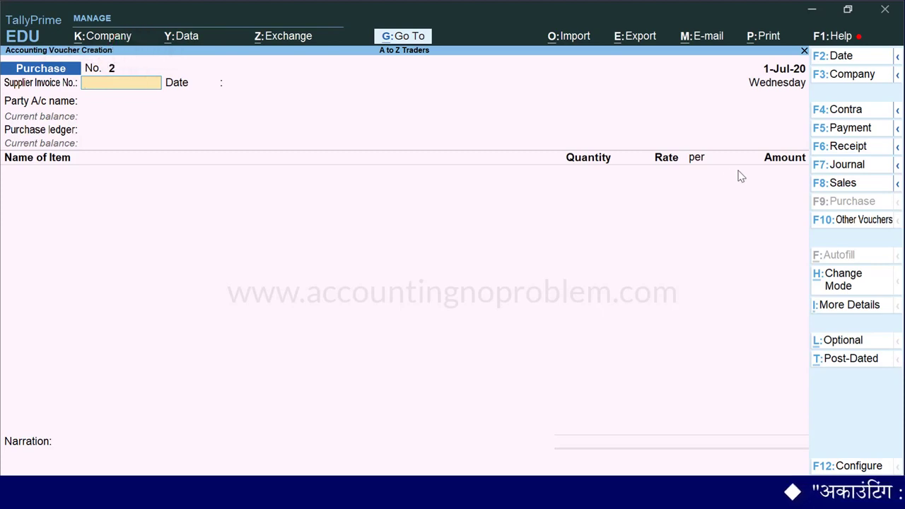
key(F2)
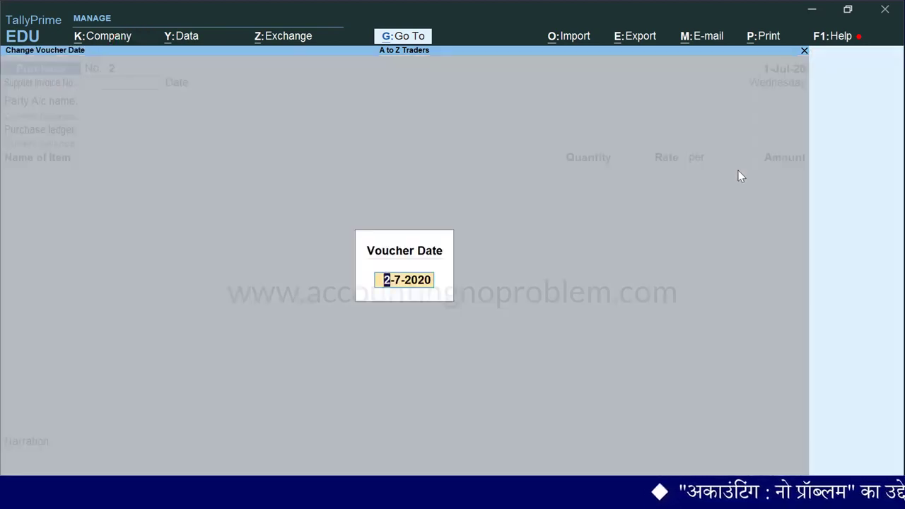
Date voucher No. 2 as 2-Jul-20 with supplier invoice 310, then choose party Suresh & Company
text(2.7)
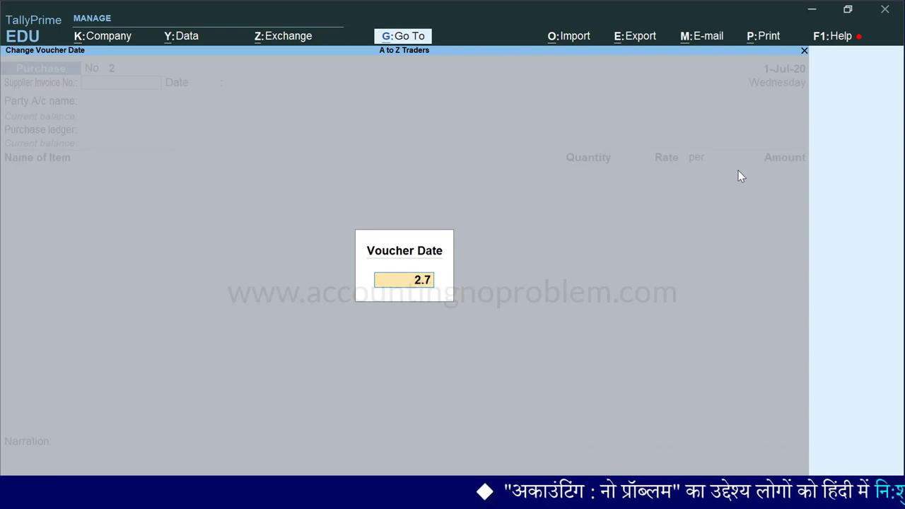
key(Return)
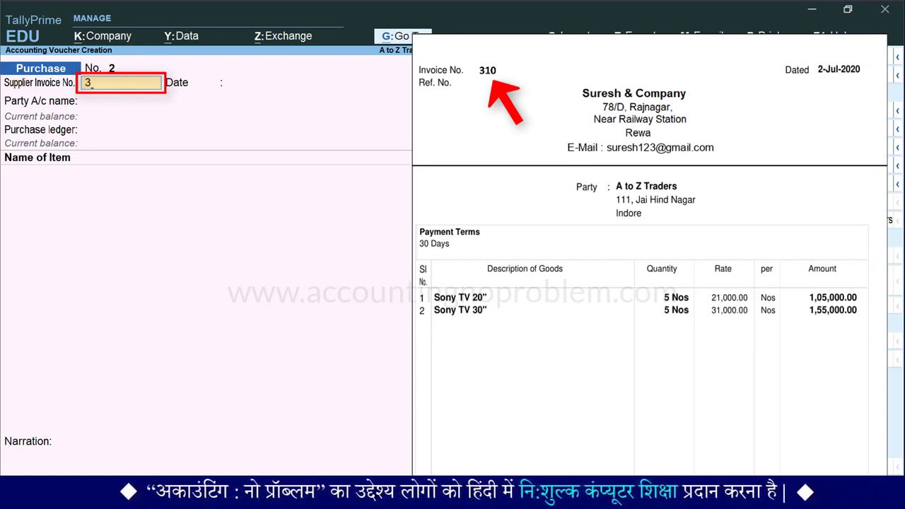
key(Return)
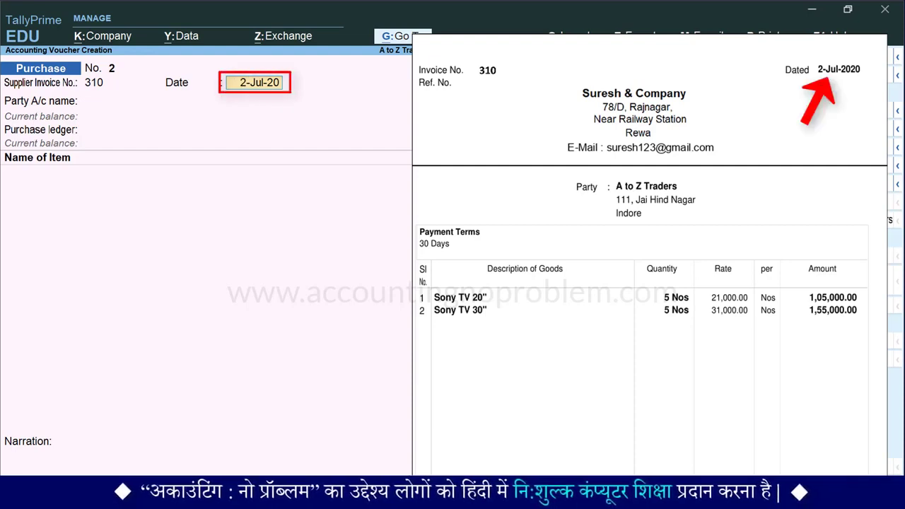
key(Return)
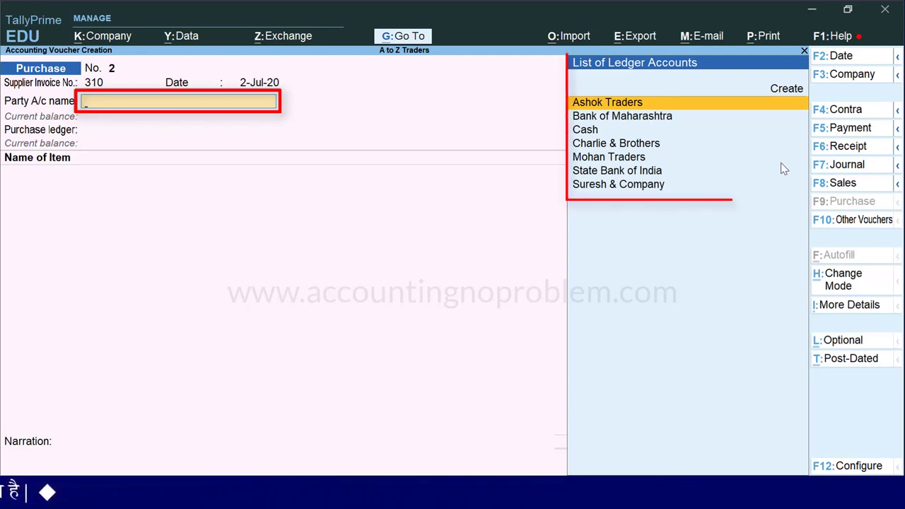
key(Down)
key(Down)
key(Down)
key(Down)
key(Down)
key(Down)
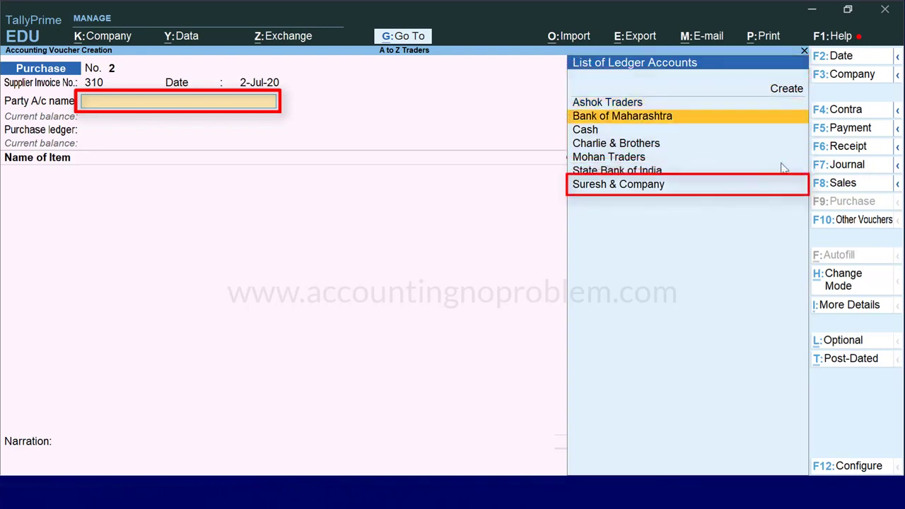